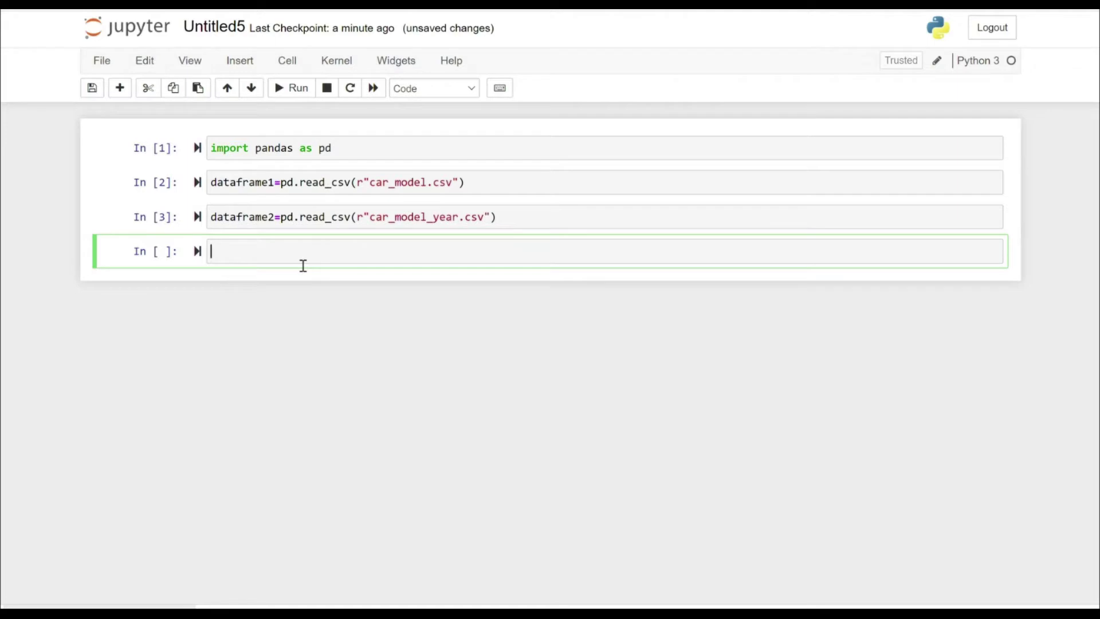
{"action": "type", "text": "dataframe1.head()"}
Run dataframe1.head() and dataframe2.head() to preview both car tables.
{"action": "key", "text": "shift+Return"}
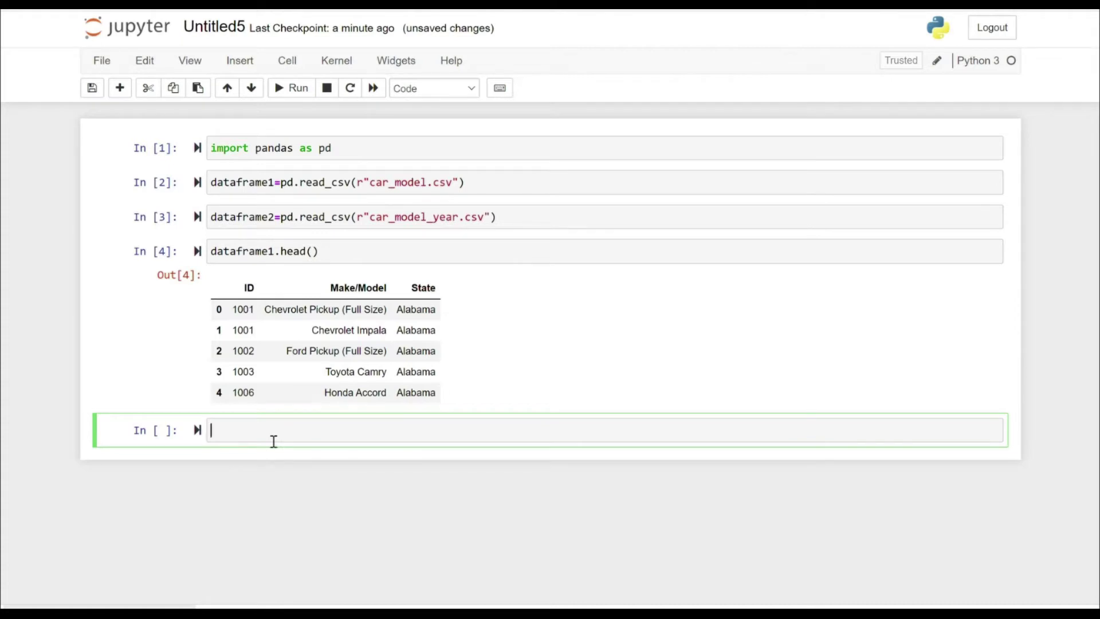
{"action": "type", "text": "datafram"}
{"action": "type", "text": "e2.head"}
{"action": "type", "text": "()"}
{"action": "key", "text": "shift+Return"}
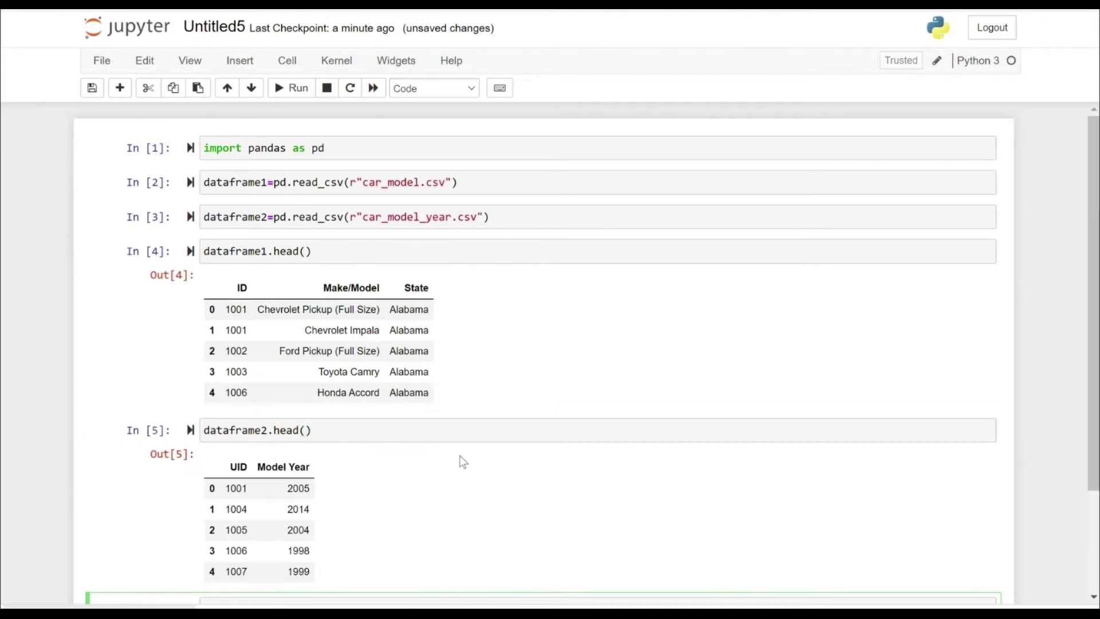
{"action": "scroll", "coordinate": [461, 462], "scroll_direction": "down", "scroll_amount": 1}
{"action": "scroll", "coordinate": [460, 462], "scroll_direction": "down", "scroll_amount": 1}
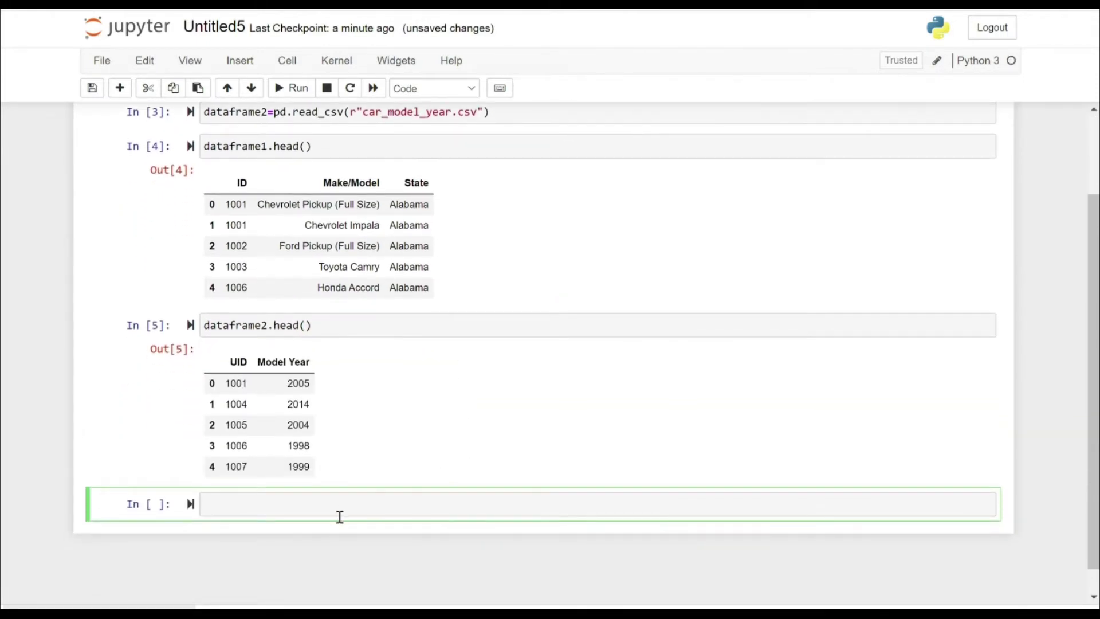
{"action": "scroll", "coordinate": [425, 464], "scroll_direction": "up", "scroll_amount": 1}
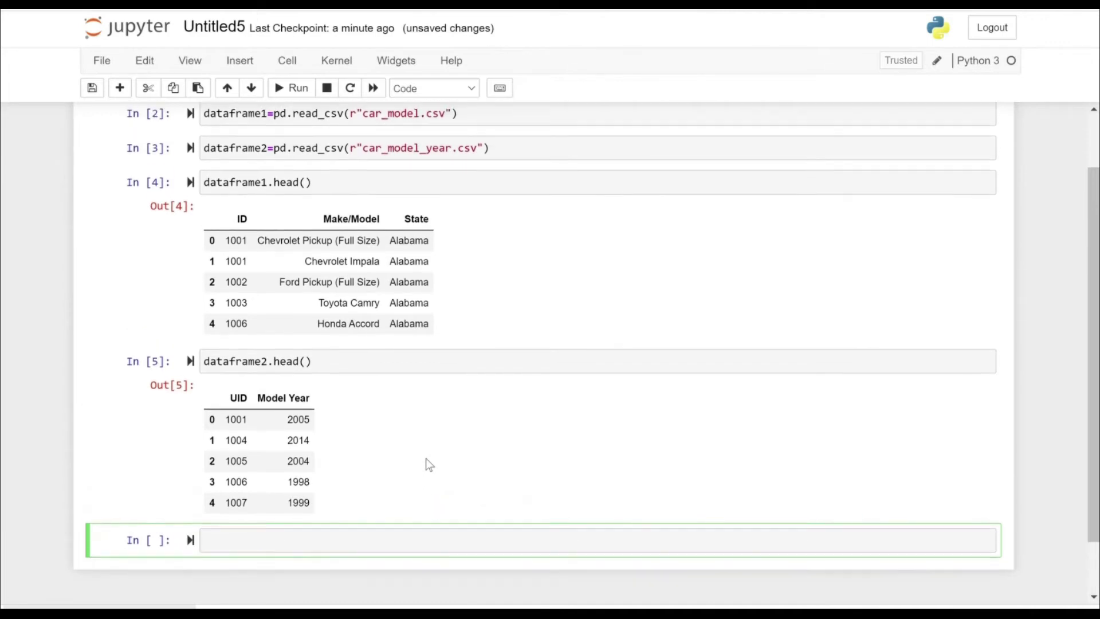
{"action": "scroll", "coordinate": [426, 464], "scroll_direction": "down", "scroll_amount": 2}
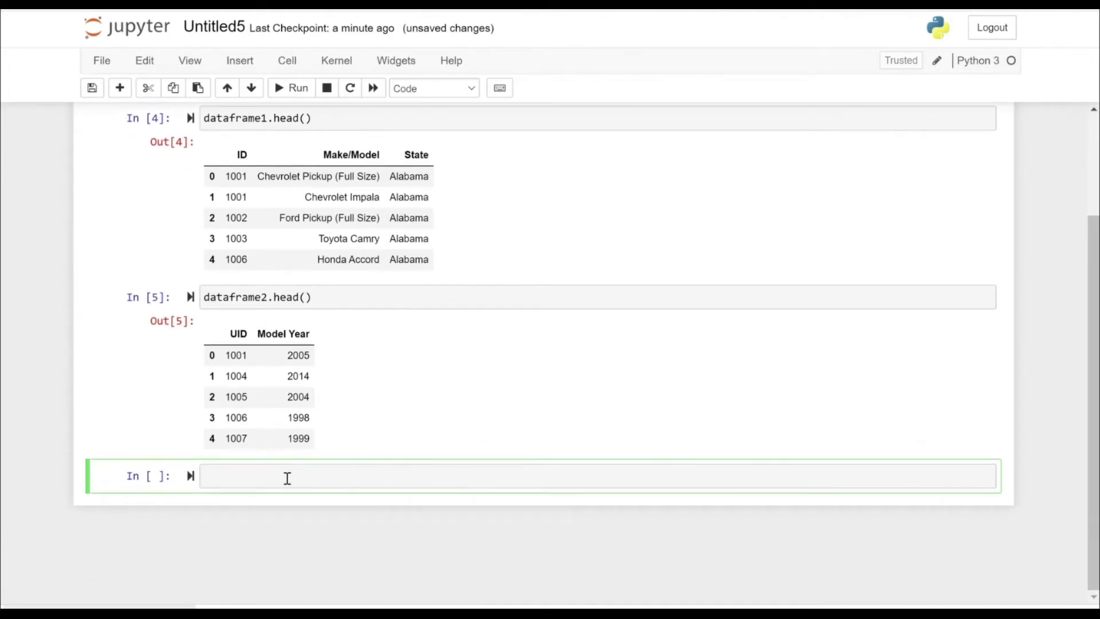
{"action": "type", "text": "mer"}
{"action": "type", "text": "ged=dataframe1.merge("}
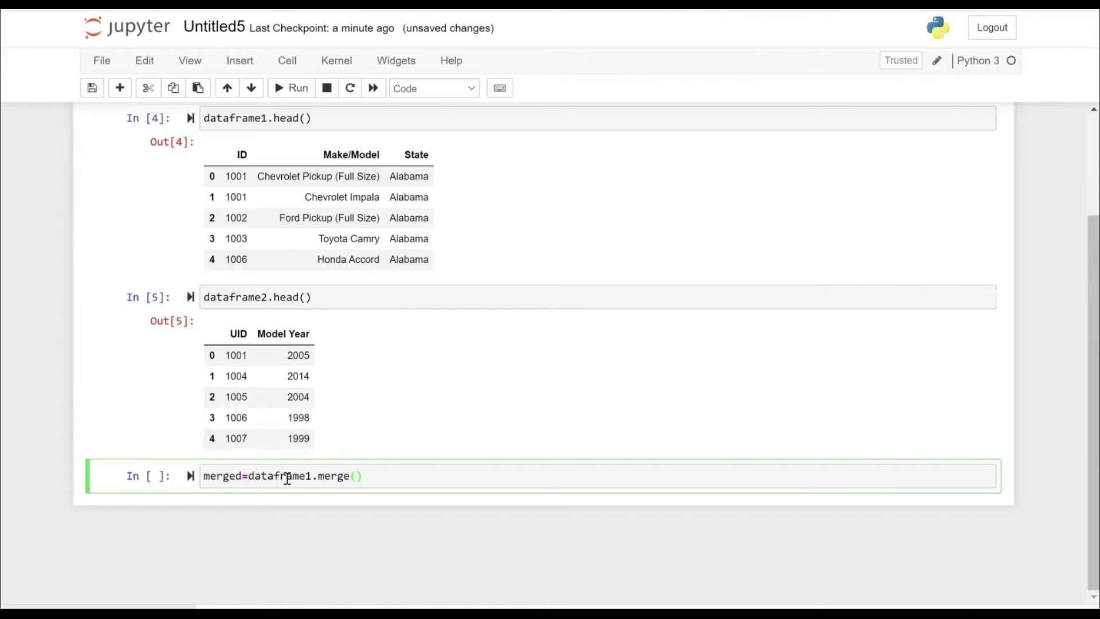
{"action": "type", "text": "dataframe2, on="}
Run merged=dataframe1.merge(dataframe2, left_on='ID', right_on='UID'), correcting the key names.
{"action": "key", "text": "BackSpace"}
{"action": "key", "text": "BackSpace"}
{"action": "key", "text": "BackSpace"}
{"action": "type", "text": "left_on='UID"}
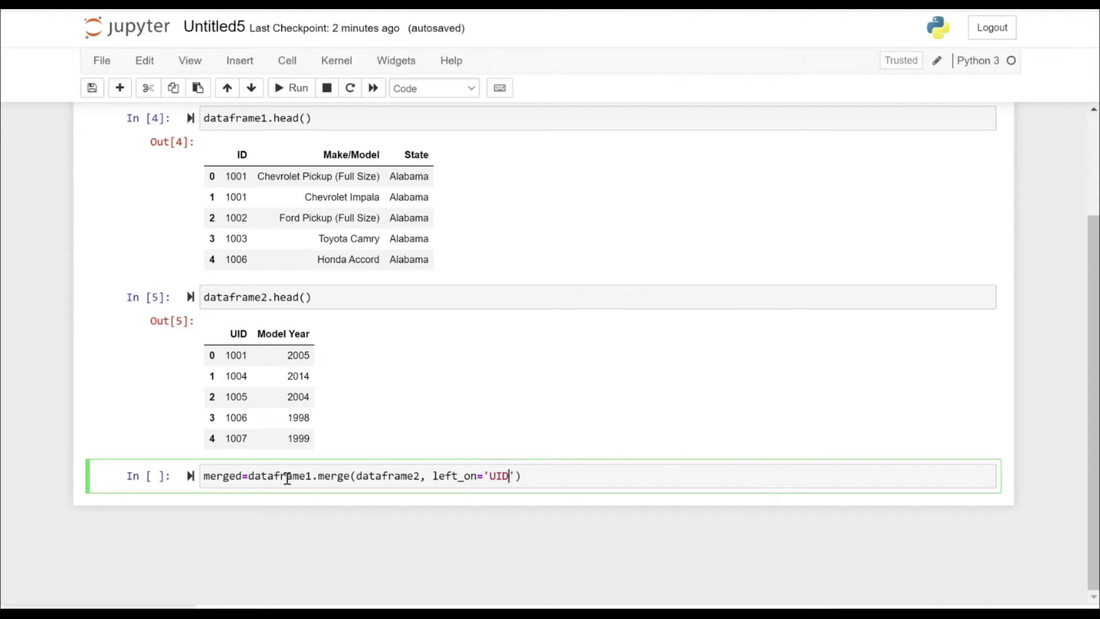
{"action": "type", "text": "'"}
{"action": "type", "text": ", ri"}
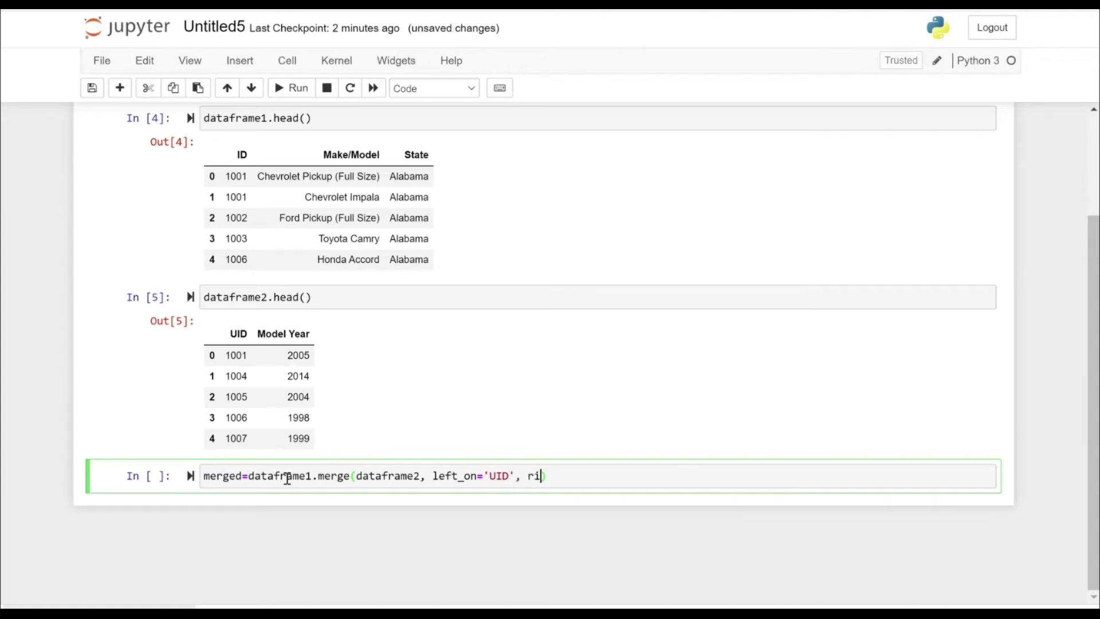
{"action": "type", "text": "ght_on"}
{"action": "type", "text": "="}
{"action": "type", "text": "'"}
{"action": "left_click", "coordinate": [498, 481]}
{"action": "key", "text": "BackSpace"}
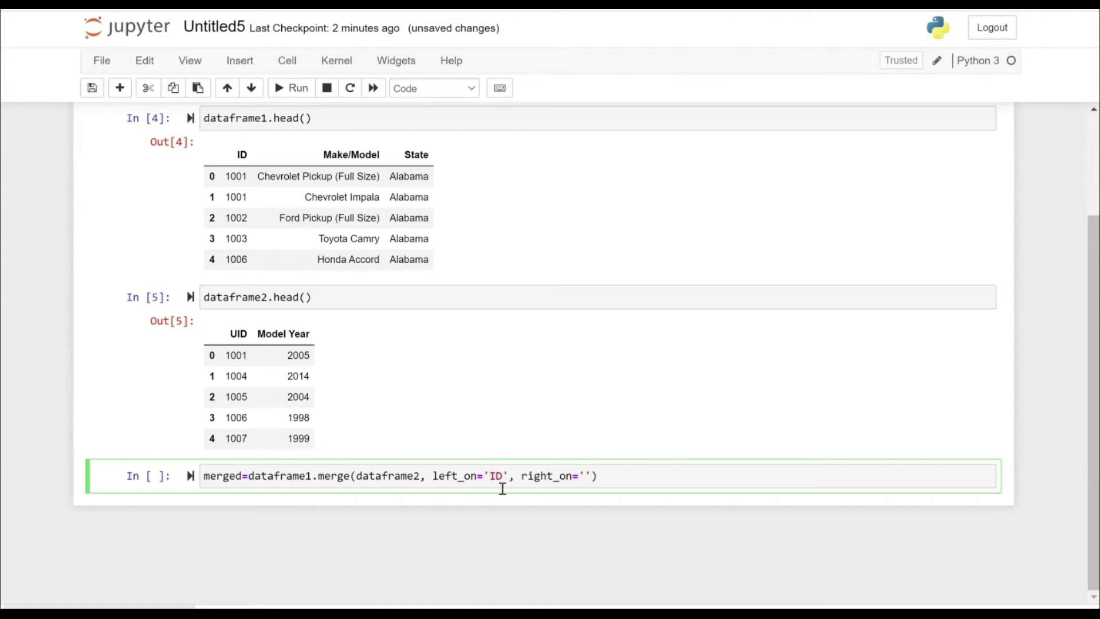
{"action": "type", "text": "UID"}
{"action": "key", "text": "Right"}
{"action": "key", "text": "Right"}
{"action": "key", "text": "shift+Return"}
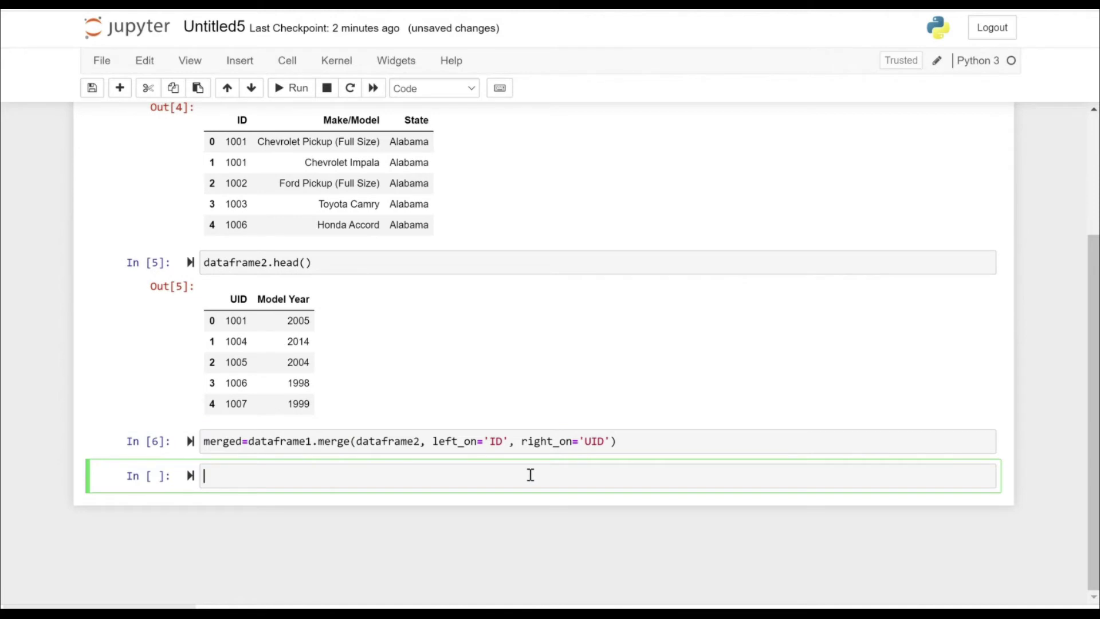
{"action": "type", "text": "merged.head()"}
Run merged.head() to show the inner-joined ID, Make/Model, State, UID and Model Year rows.
{"action": "key", "text": "shift+Return"}
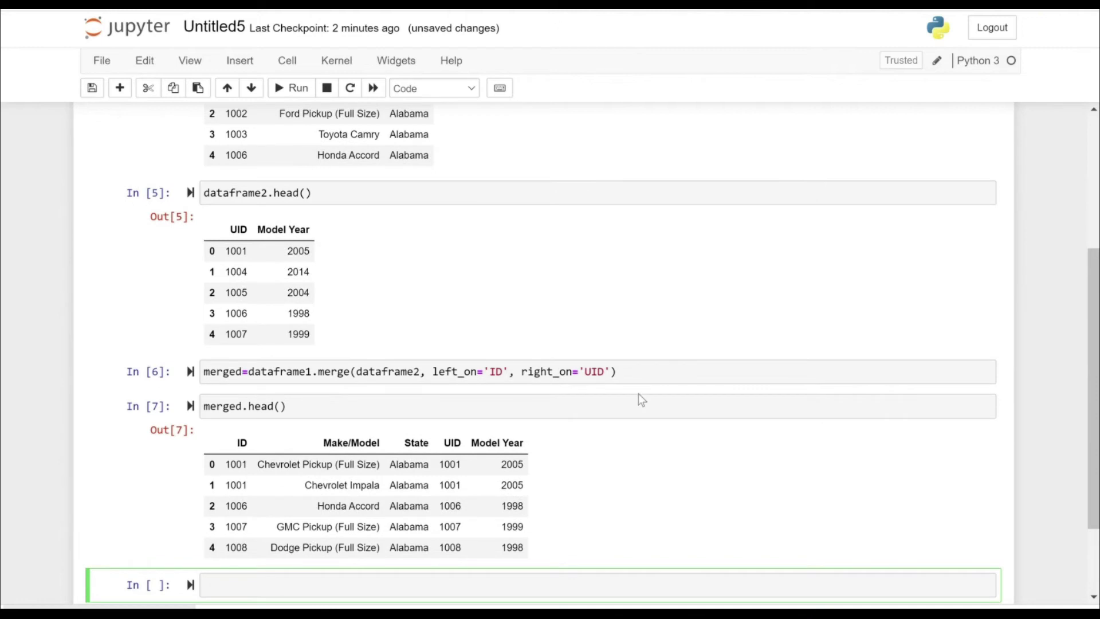
{"action": "left_click", "coordinate": [208, 356]}
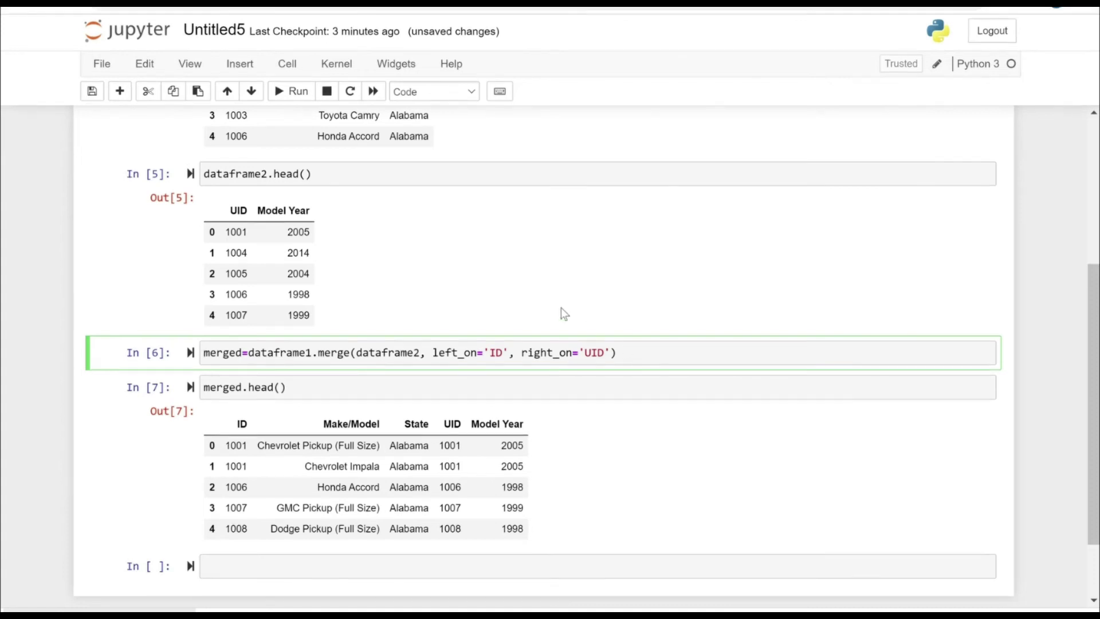
{"action": "scroll", "coordinate": [628, 334], "scroll_direction": "down", "scroll_amount": 1}
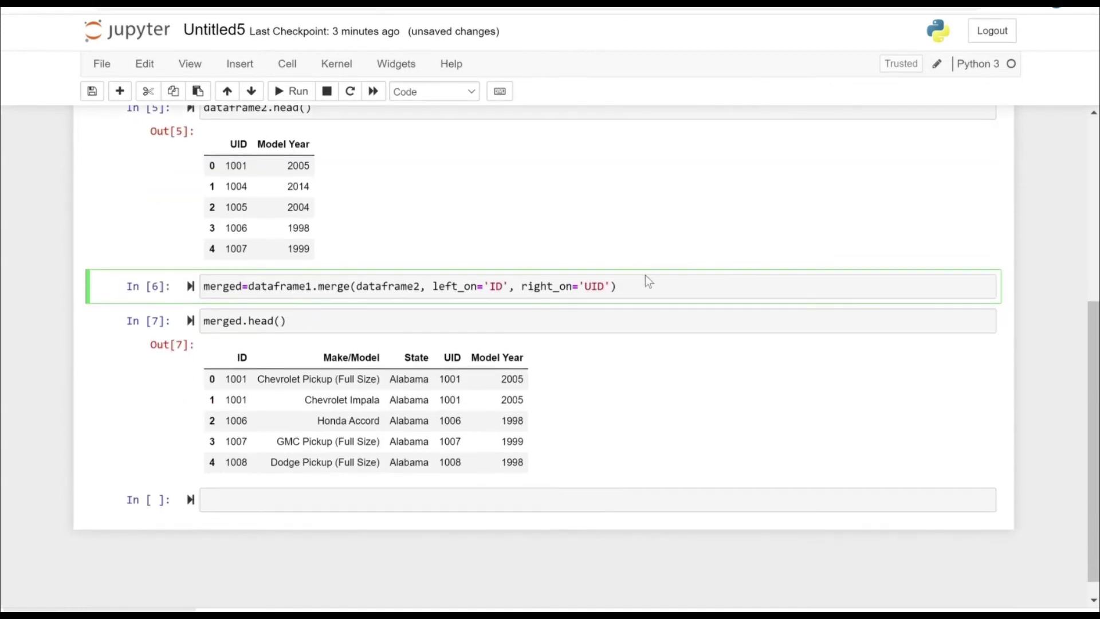
{"action": "left_click_drag", "start_coordinate": [650, 287], "coordinate": [209, 277]}
{"action": "key", "text": "ctrl+c"}
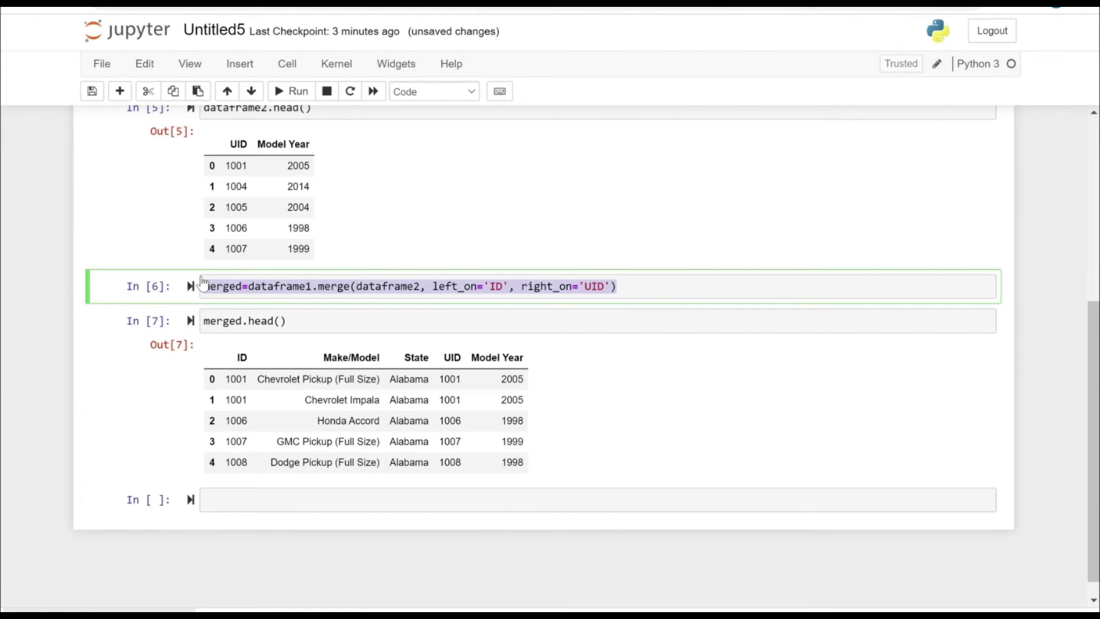
Paste the merge line into a new cell below a #Left join comment line.
{"action": "left_click", "coordinate": [304, 508]}
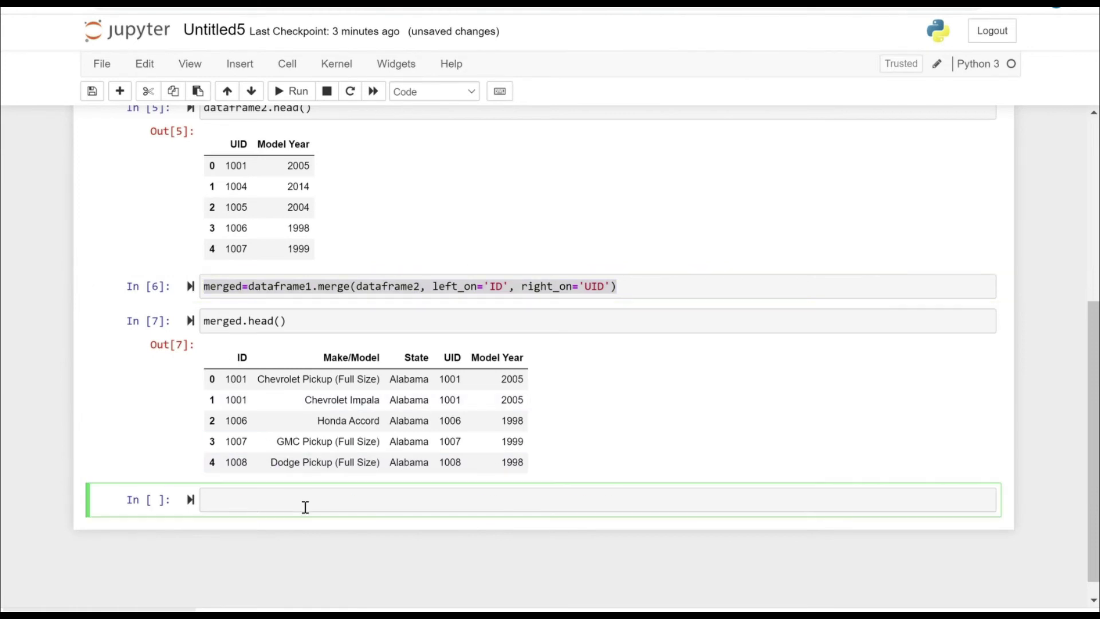
{"action": "key", "text": "ctrl+v"}
{"action": "left_click", "coordinate": [210, 507]}
{"action": "key", "text": "Return"}
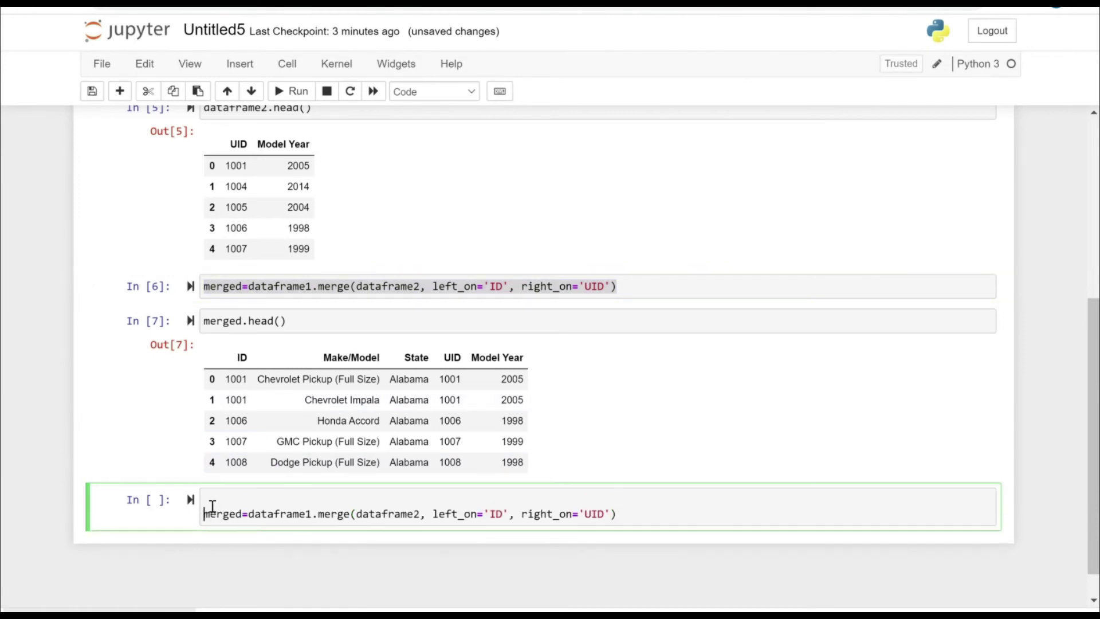
{"action": "type", "text": "#"}
{"action": "type", "text": "Left join"}
Add how='left' and merged.head(), then run the left-join cell.
{"action": "left_click", "coordinate": [612, 514]}
{"action": "key", "text": "Right"}
{"action": "type", "text": ", how='left"}
{"action": "key", "text": "Right"}
{"action": "key", "text": "Right"}
{"action": "key", "text": "Return"}
{"action": "type", "text": "merged.head("}
{"action": "key", "text": "shift+Return"}
{"action": "scroll", "coordinate": [722, 448], "scroll_direction": "down", "scroll_amount": 2}
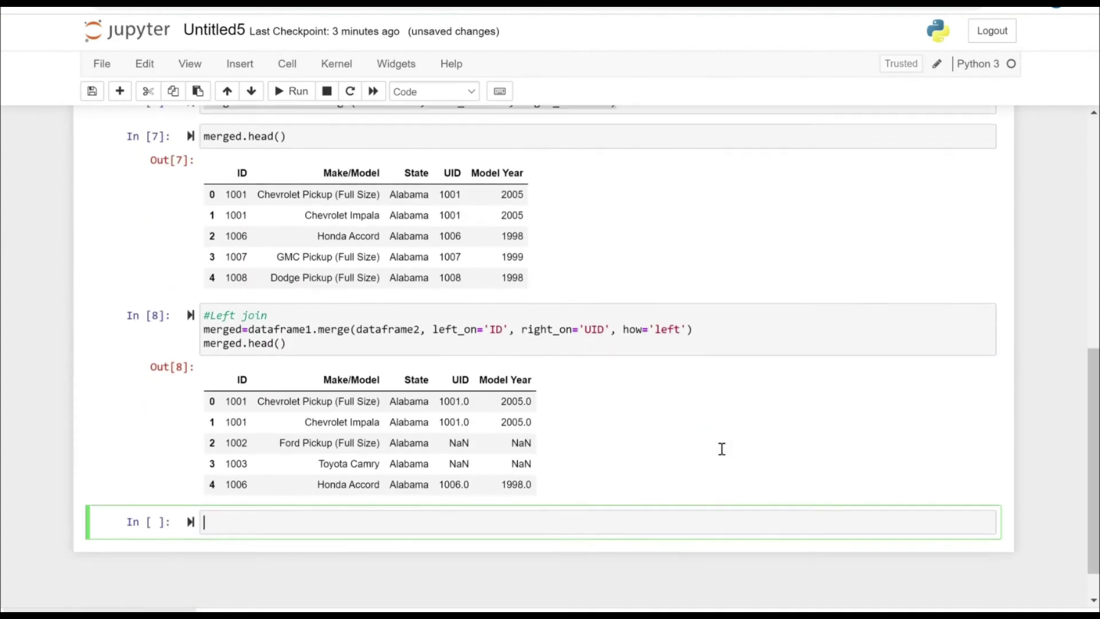
{"action": "type", "text": "#right joi"}
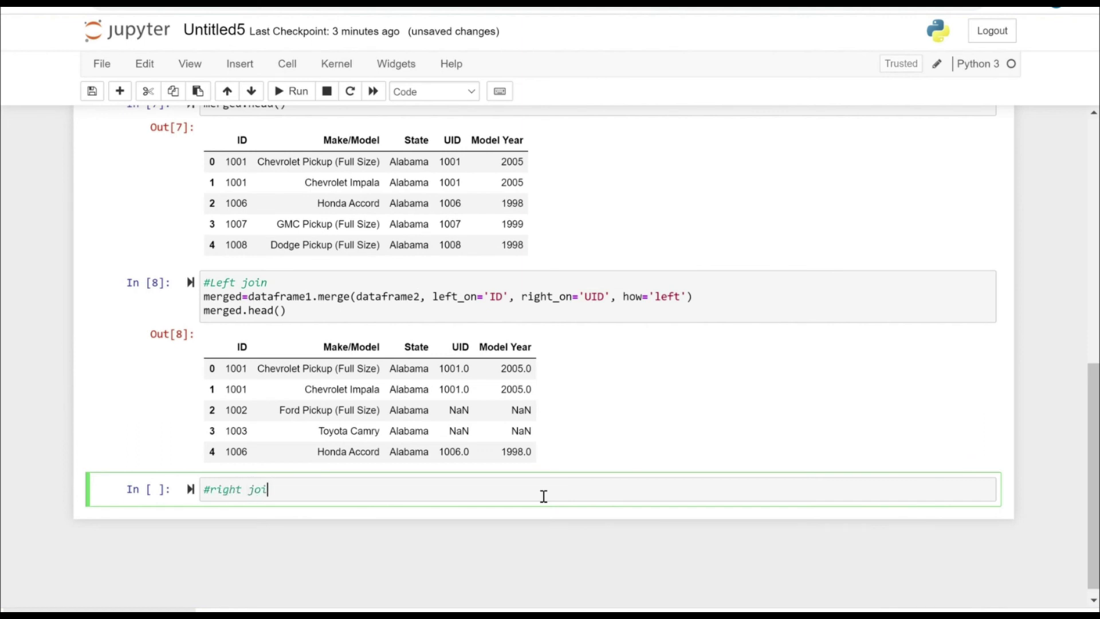
{"action": "type", "text": "n"}
Copy the left-join merge line into the #right join cell.
{"action": "key", "text": "Return"}
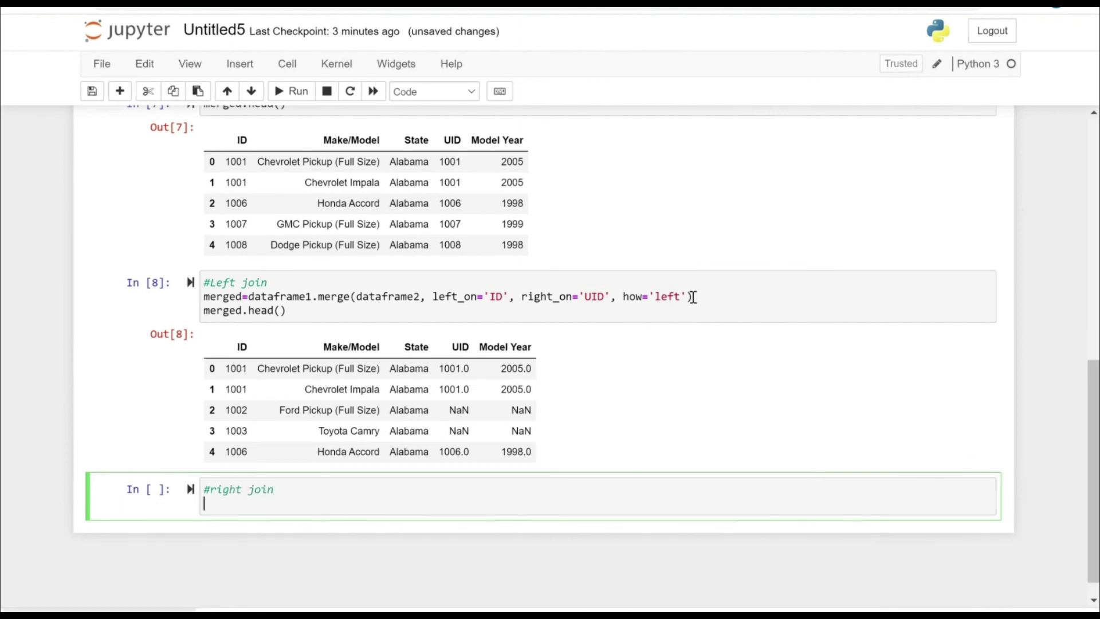
{"action": "left_click_drag", "start_coordinate": [703, 300], "coordinate": [198, 306]}
{"action": "key", "text": "ctrl+c"}
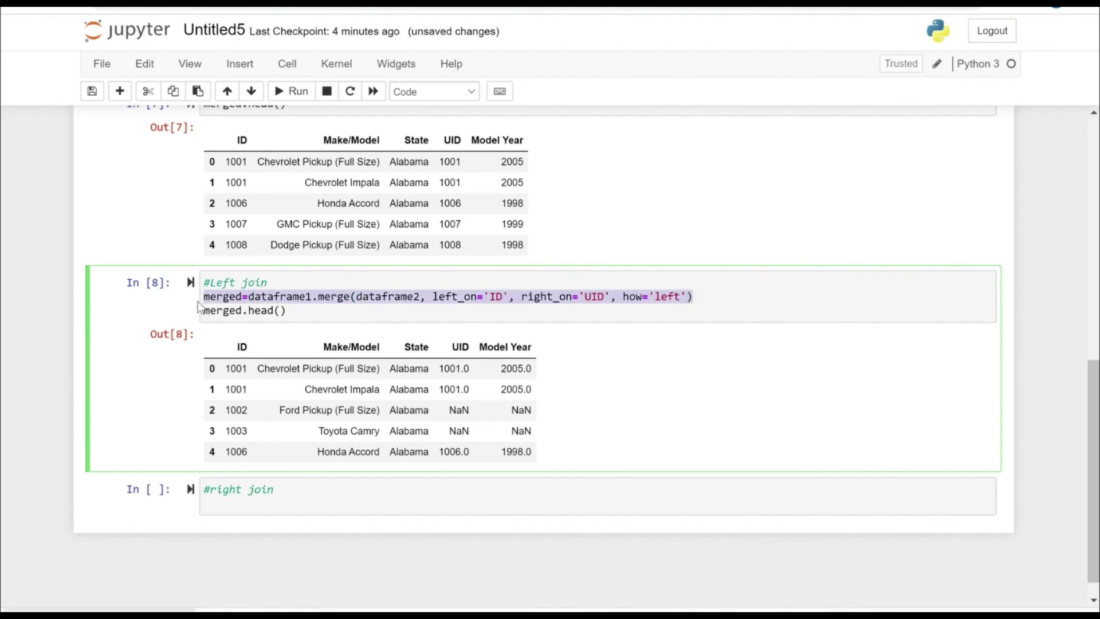
{"action": "left_click", "coordinate": [280, 511]}
{"action": "key", "text": "ctrl+v"}
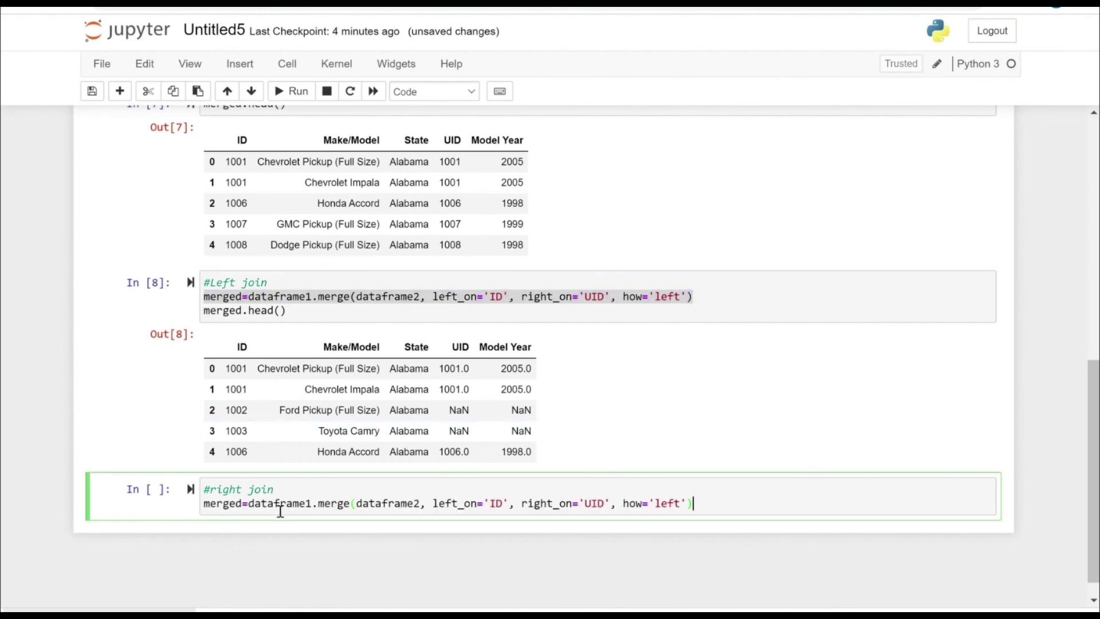
Change the how value to 'right' and add a line for merged.head().
{"action": "key", "text": "Left"}
{"action": "key", "text": "Left"}
{"action": "key", "text": "BackSpace"}
{"action": "key", "text": "BackSpace"}
{"action": "key", "text": "BackSpace"}
{"action": "key", "text": "BackSpace"}
{"action": "type", "text": "right"}
{"action": "left_click", "coordinate": [702, 506]}
{"action": "key", "text": "Return"}
{"action": "type", "text": "merg"}
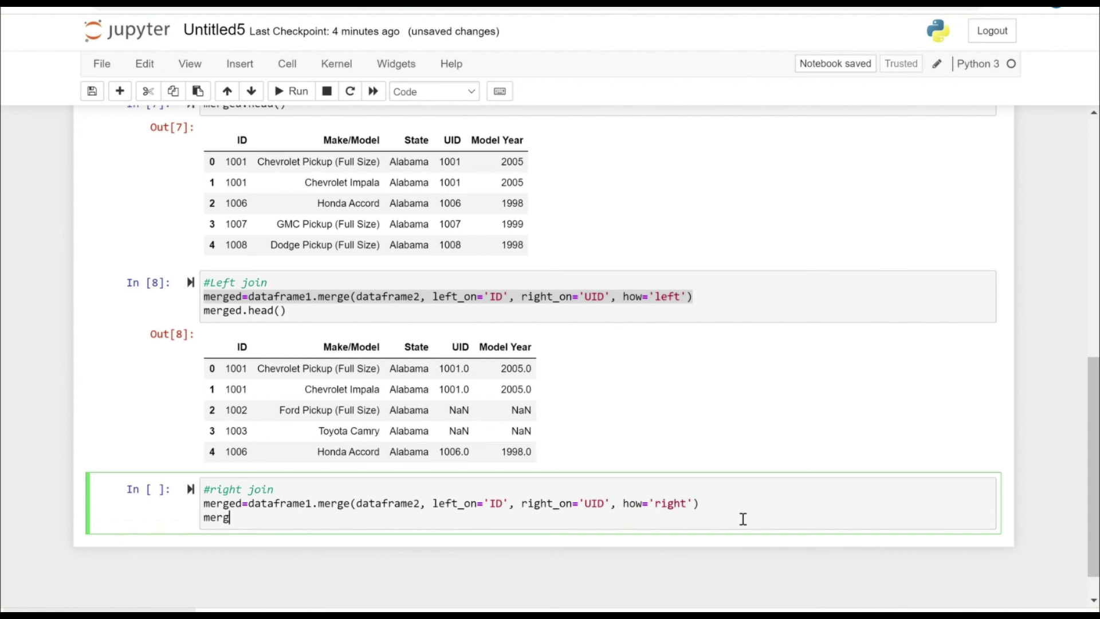
{"action": "type", "text": "ed.head()"}
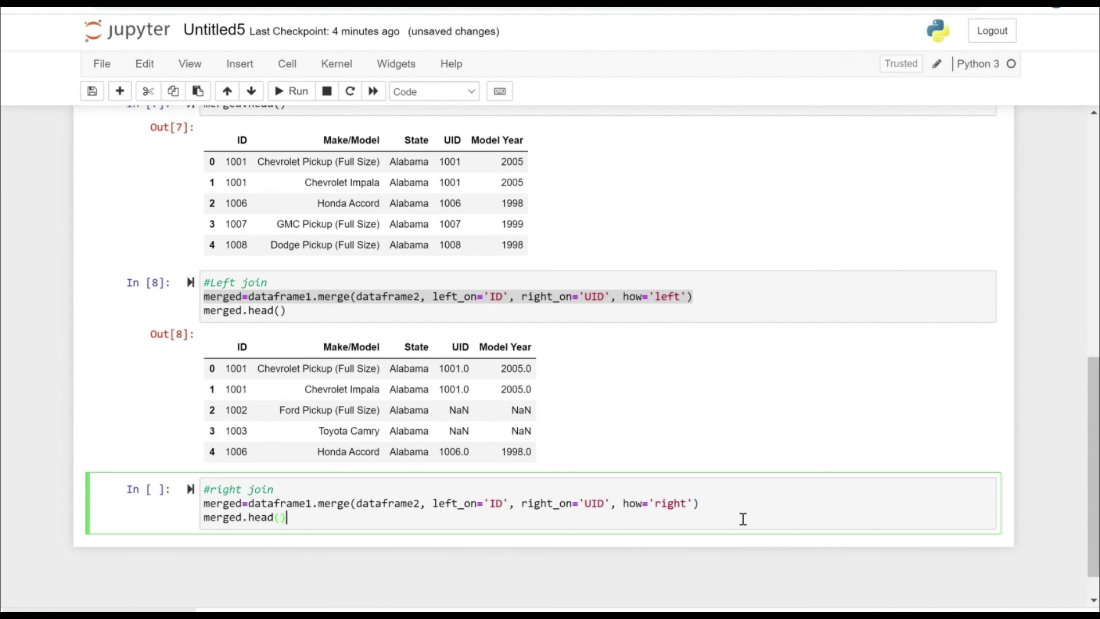